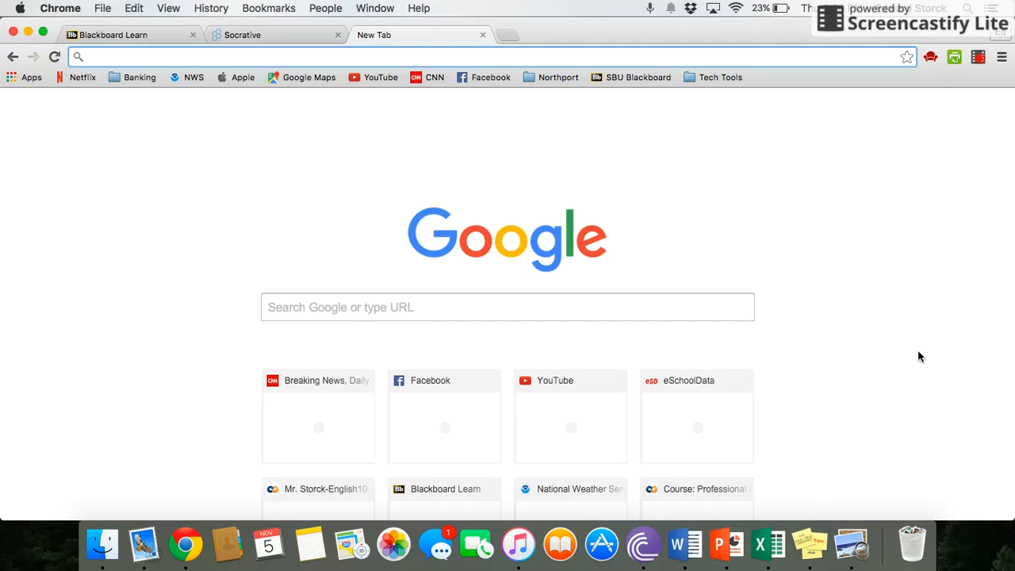
Step: Load the Socrative homepage in Chrome and go to the teacher login
text(socr)
key(Return)
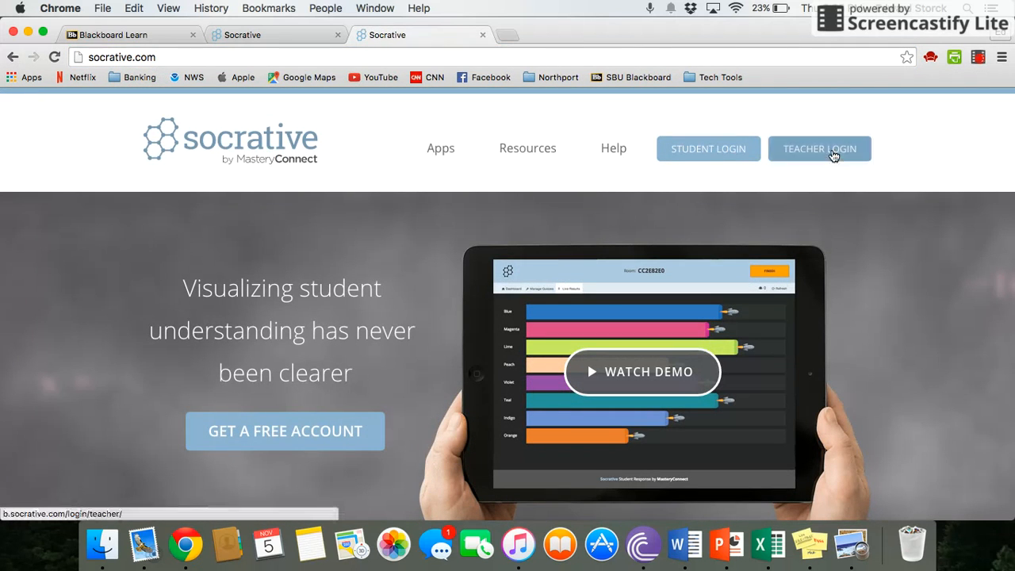
click(833, 155)
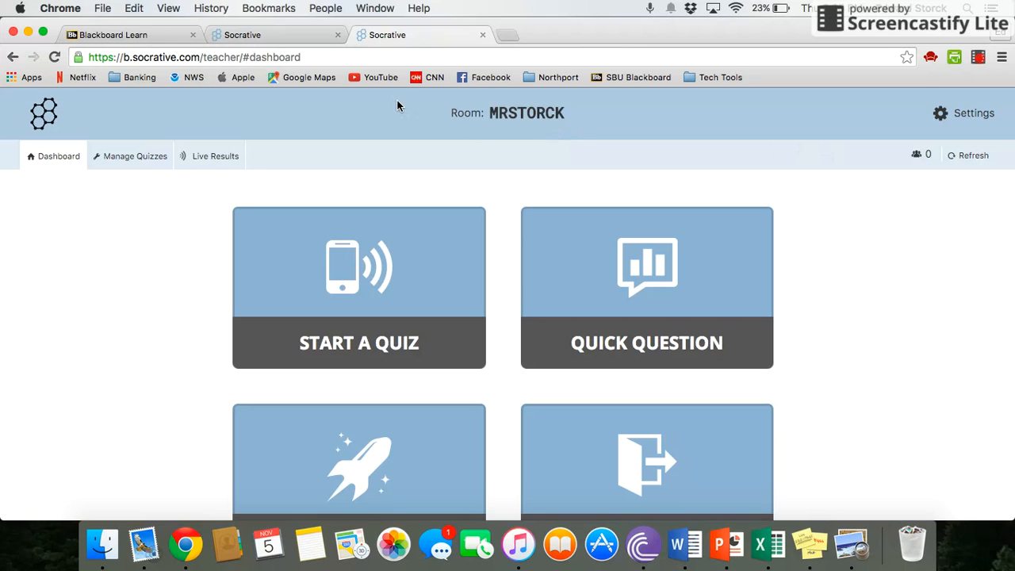
click(291, 36)
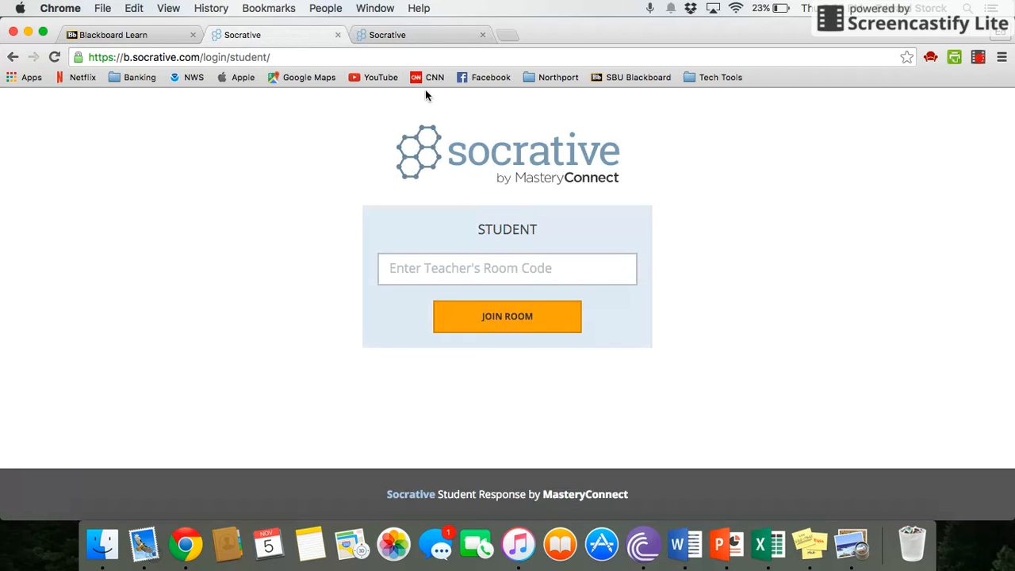
click(424, 36)
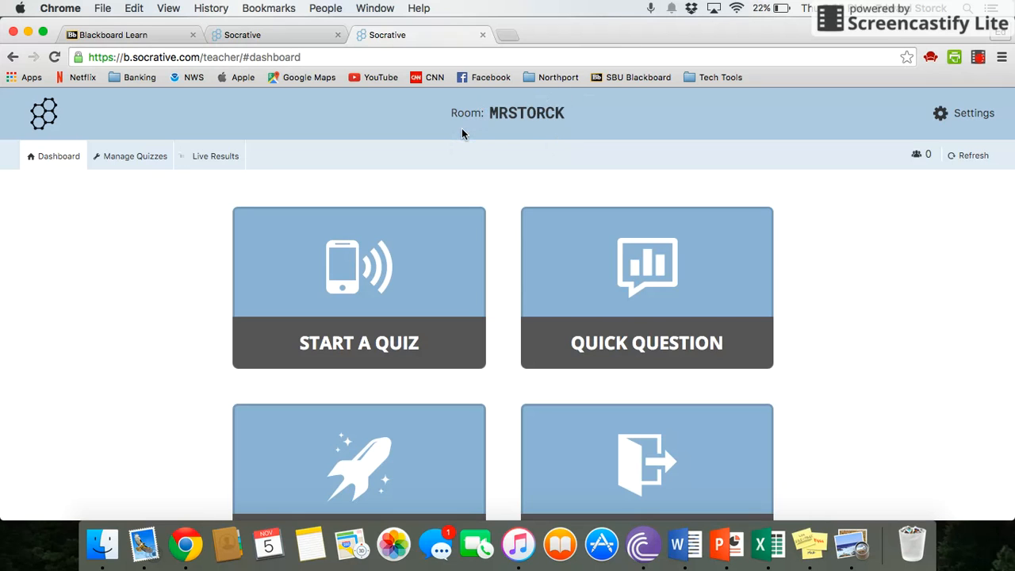
click(279, 34)
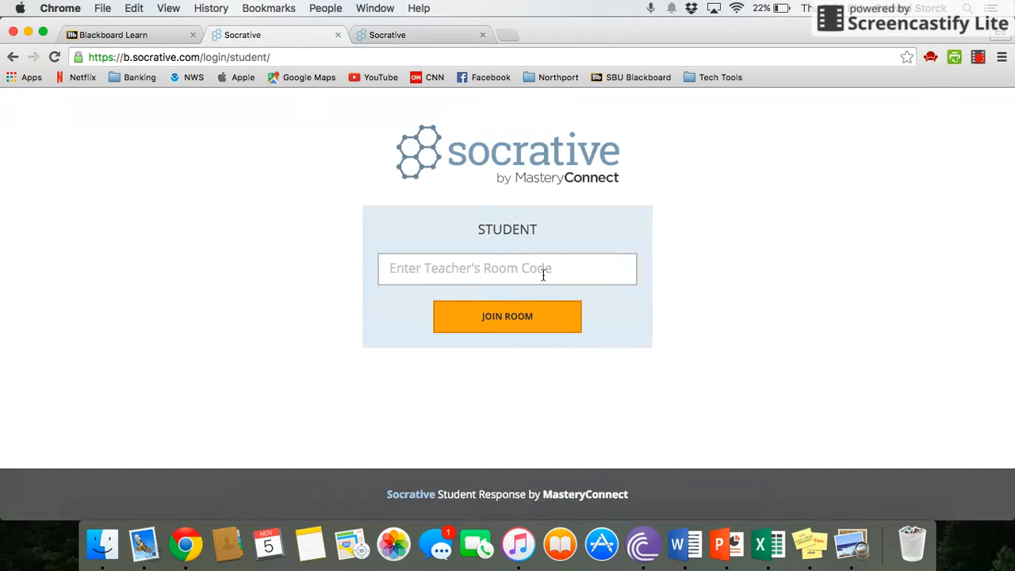
click(410, 34)
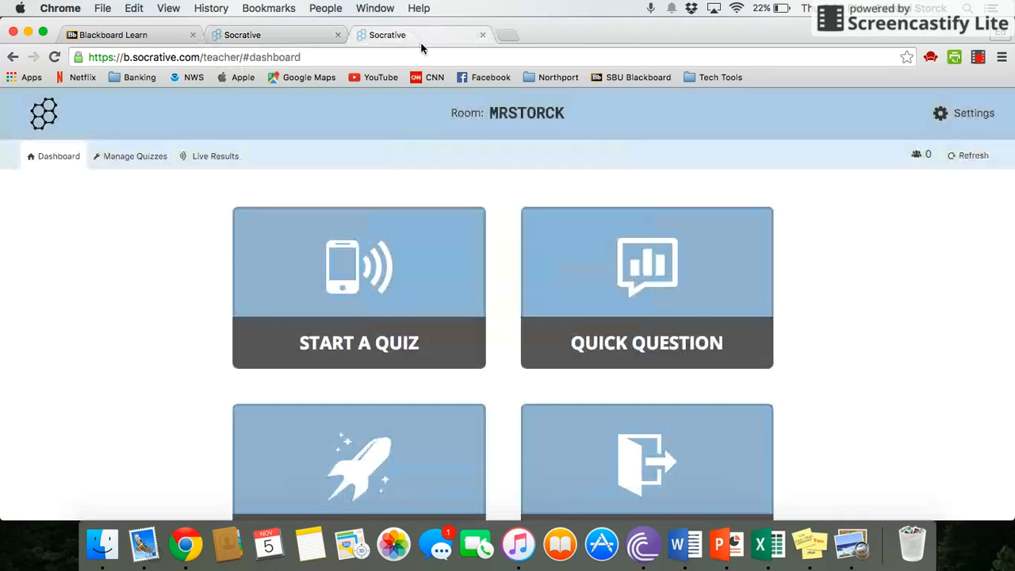
scroll(504, 142, down, 3)
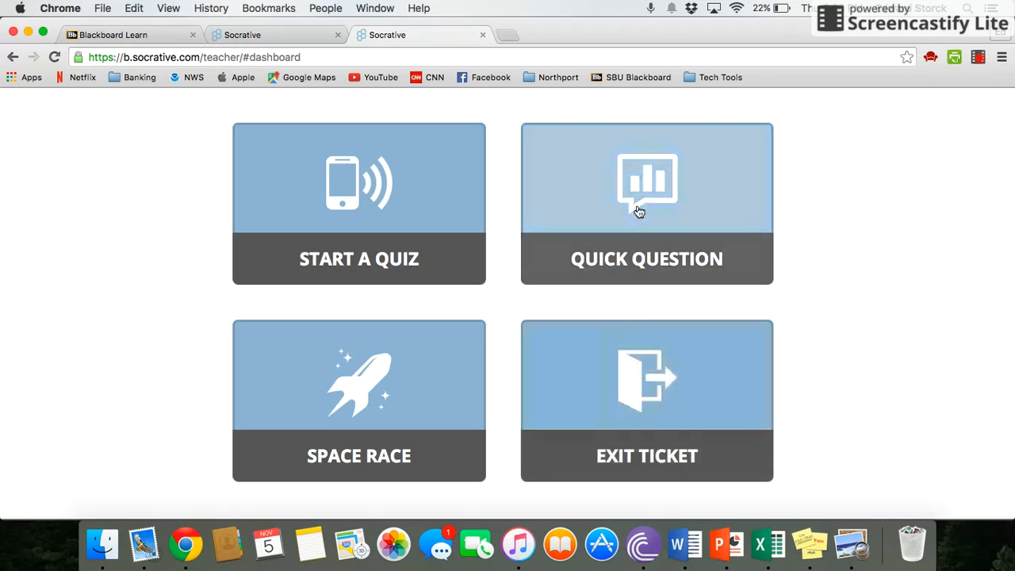
Step: Create a short-answer quick question 'How might you use Socrative in your classroom?' requiring student names
click(639, 211)
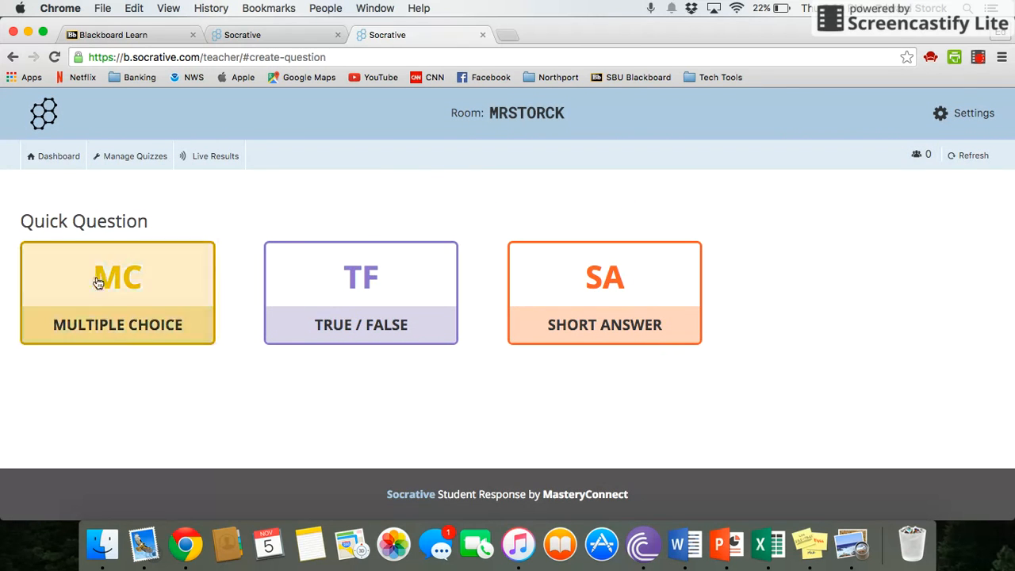
click(590, 283)
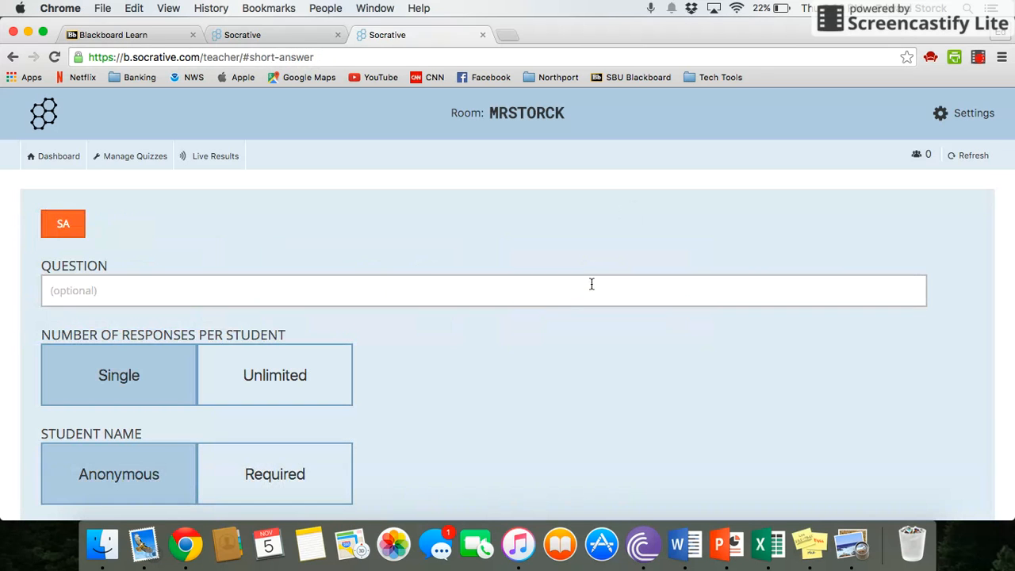
click(477, 288)
text(How might you use )
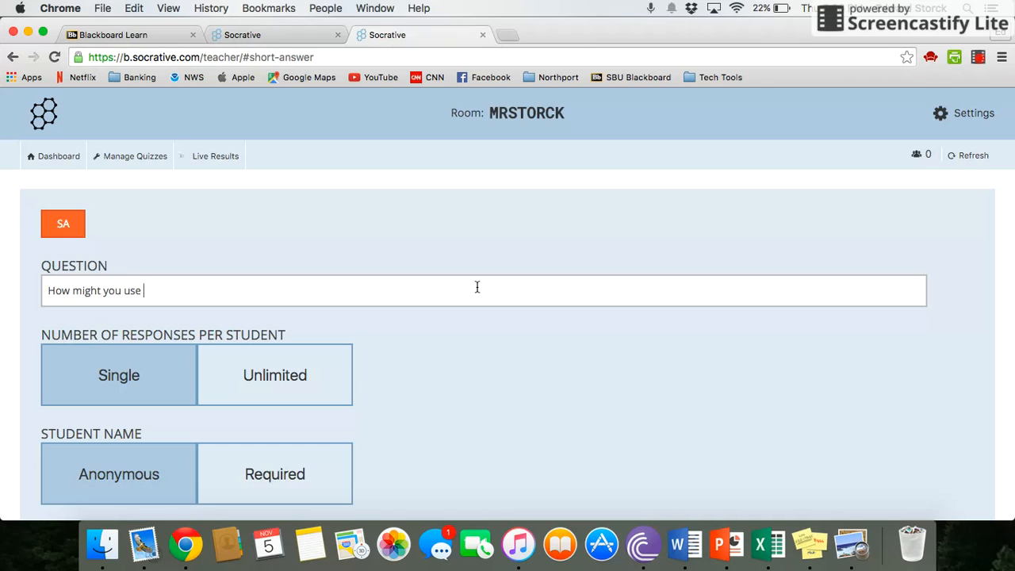
text(Socrative in your clas)
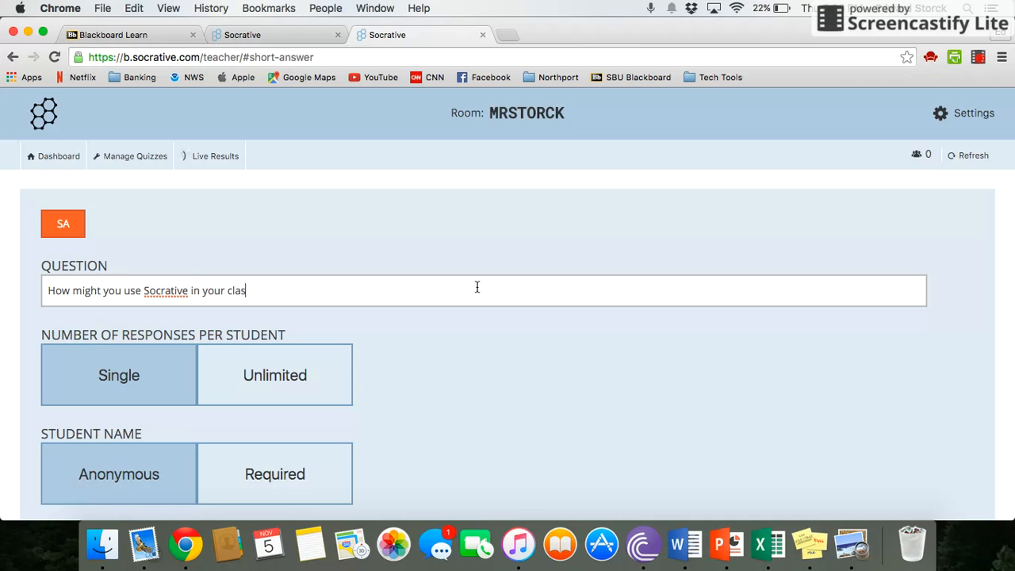
text(sroom?)
scroll(385, 260, down, 3)
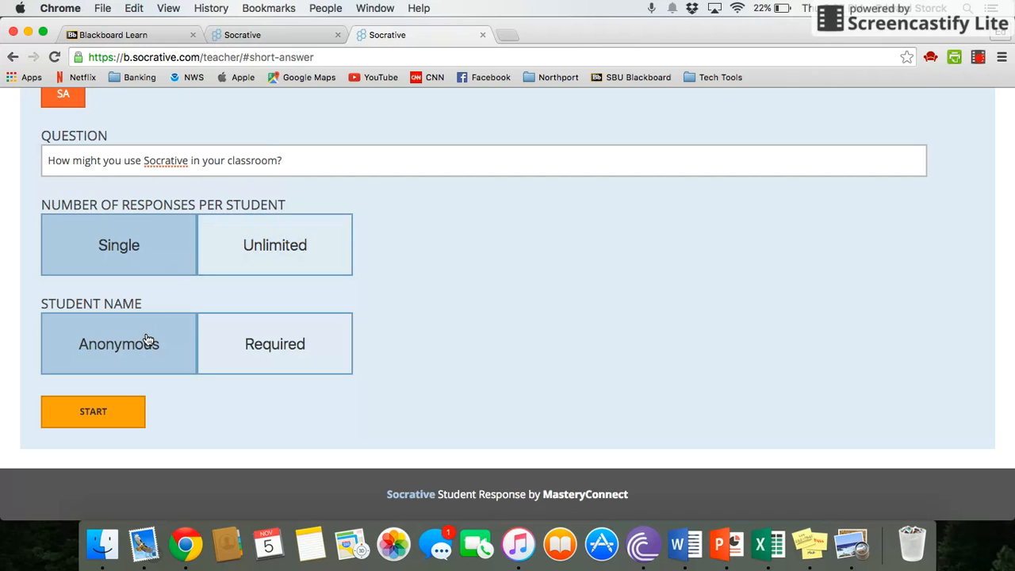
click(267, 334)
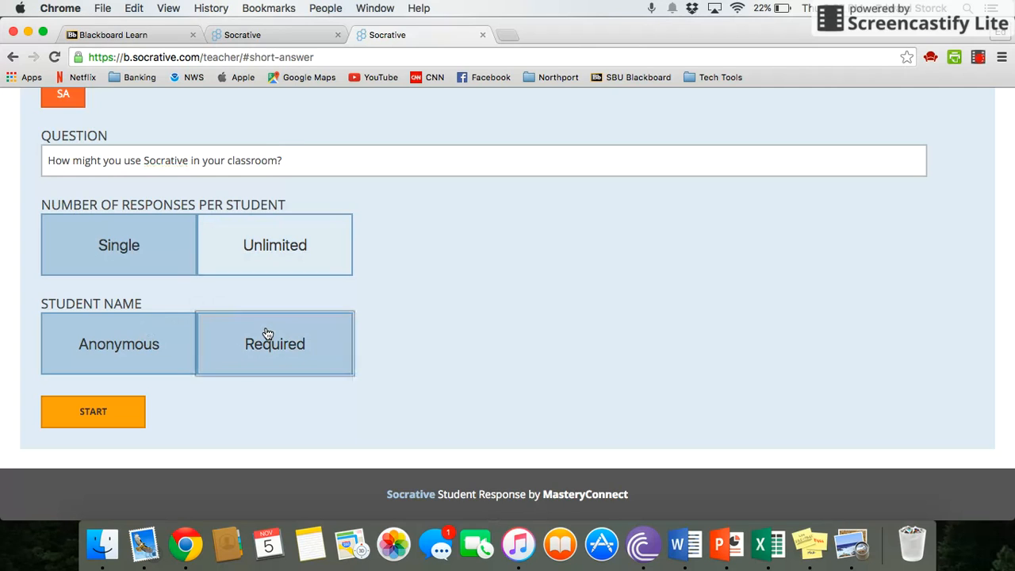
Step: Launch the quick question, confirming the new activity, then bring up the student login tab
click(91, 411)
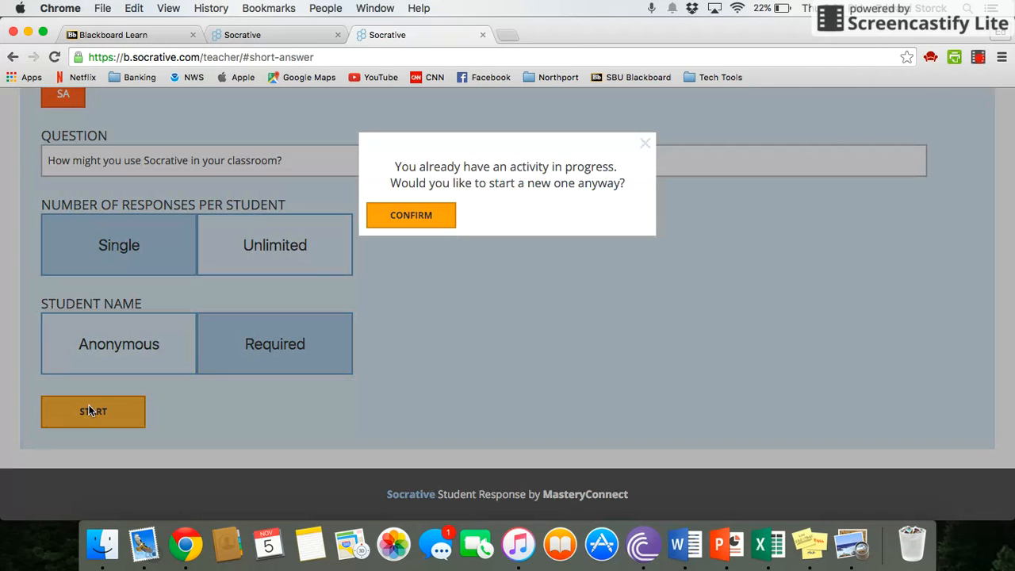
click(410, 217)
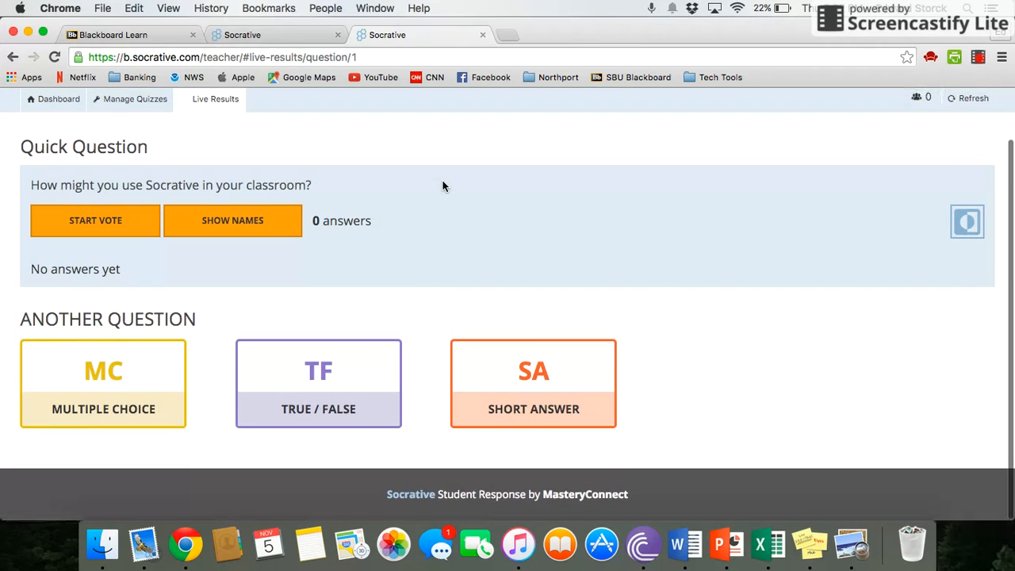
click(256, 35)
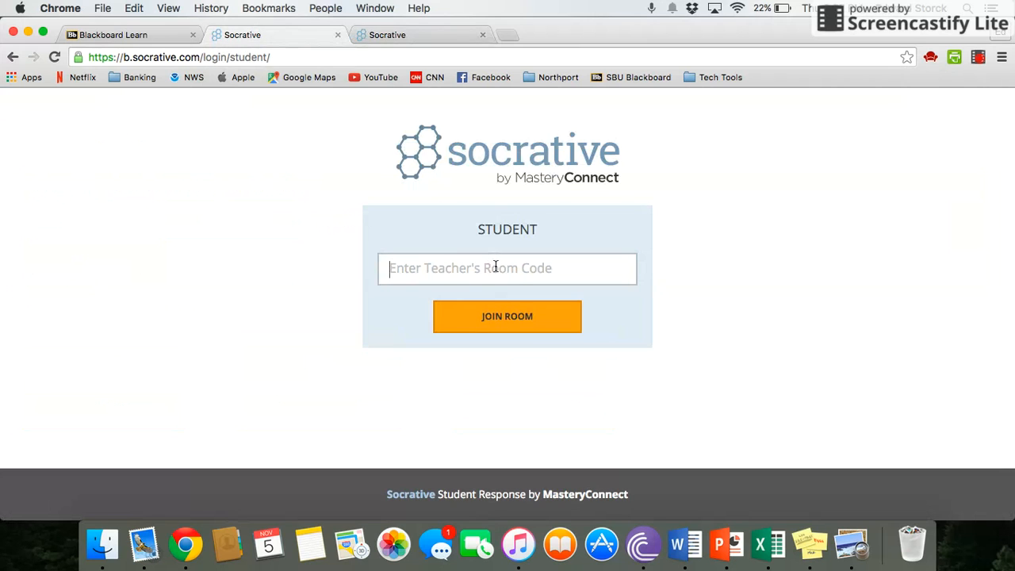
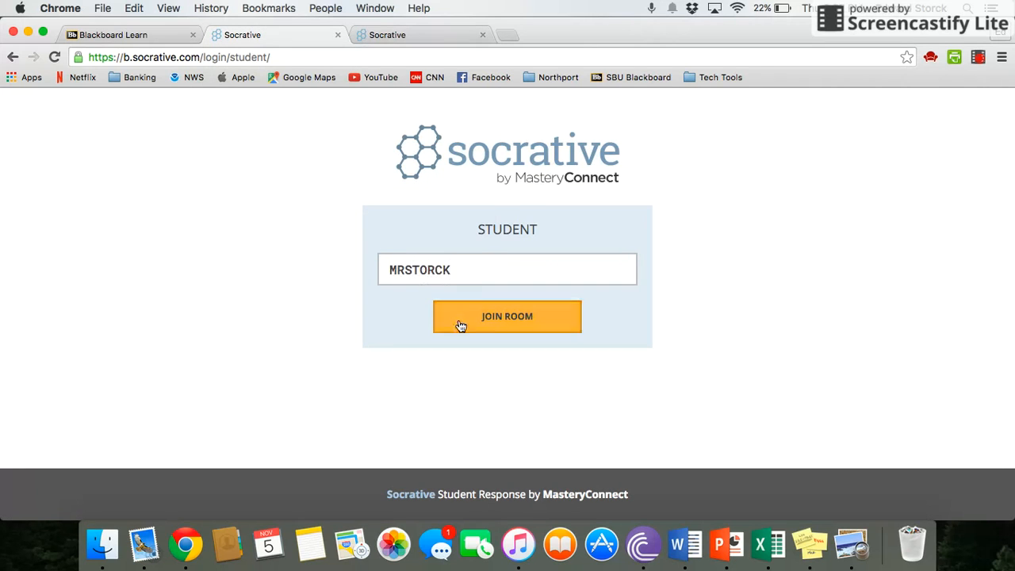
Step: Join the teacher's room as a student, entering the room name and the student's name
click(460, 326)
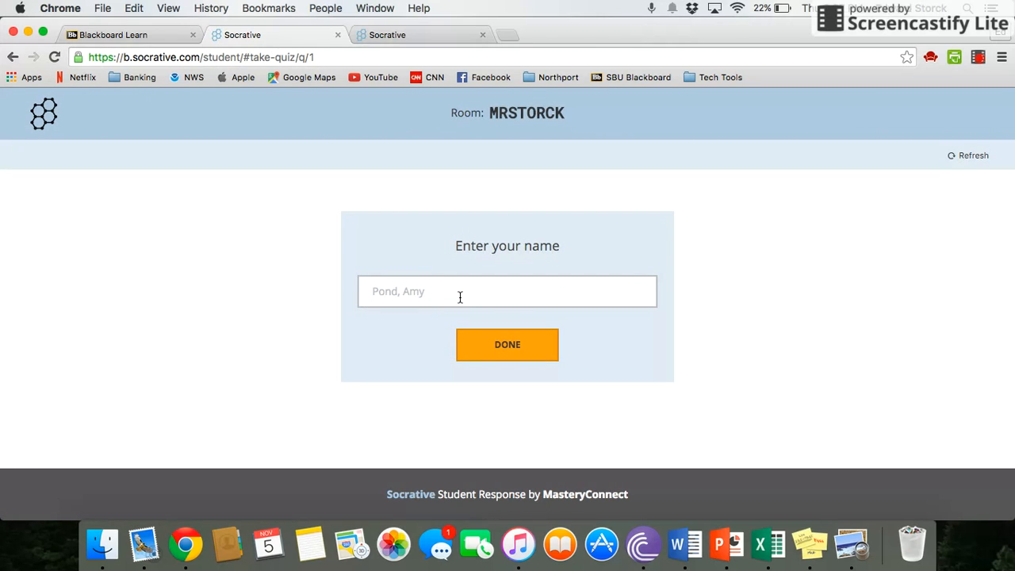
click(460, 296)
click(478, 347)
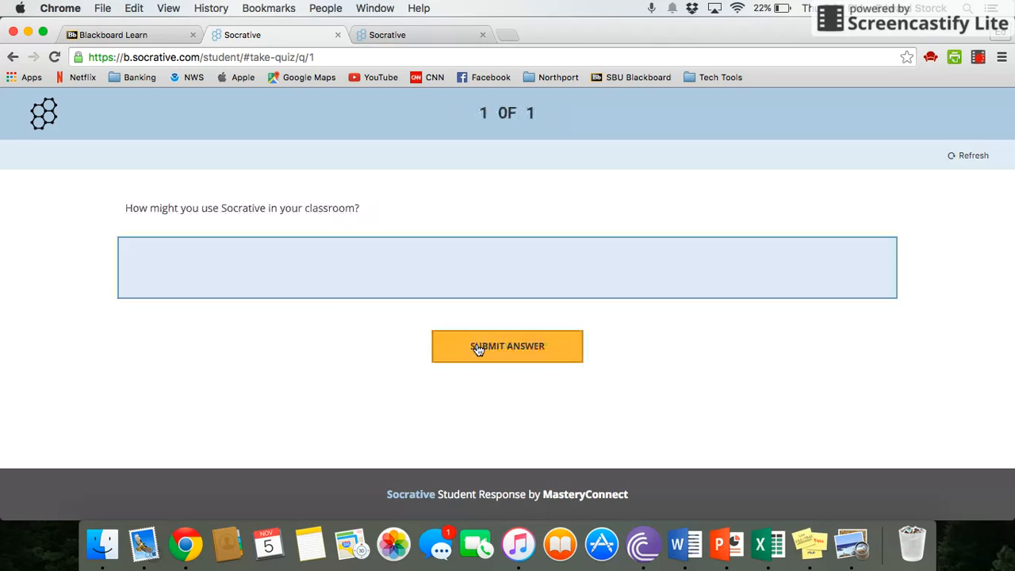
Step: Submit the answer 'Socrative is great because it allows students to be accountable!'
click(420, 270)
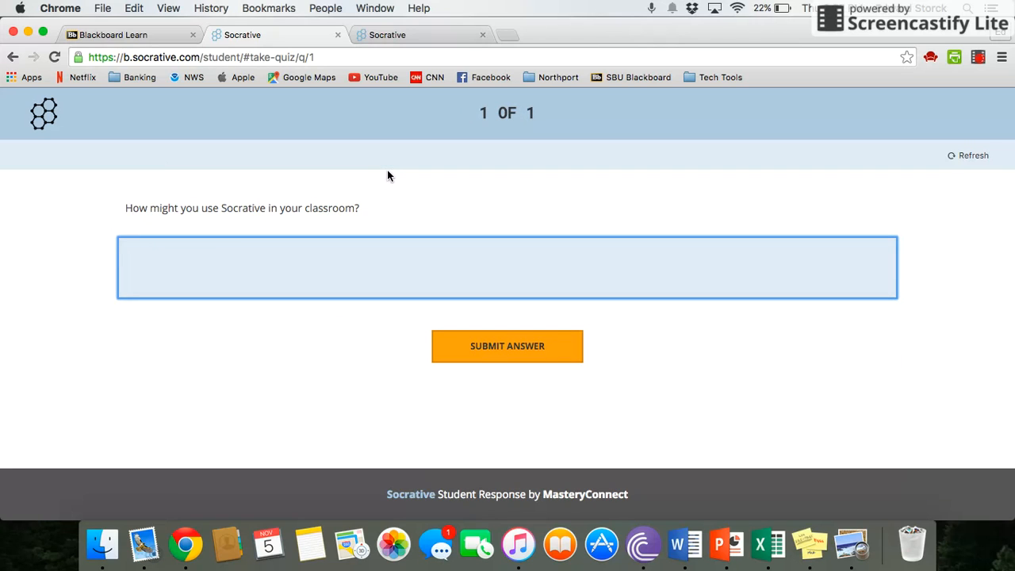
text(M)
key(BackSpace)
text(Socratie)
key(BackSpace)
key(BackSpace)
text(ive is great be)
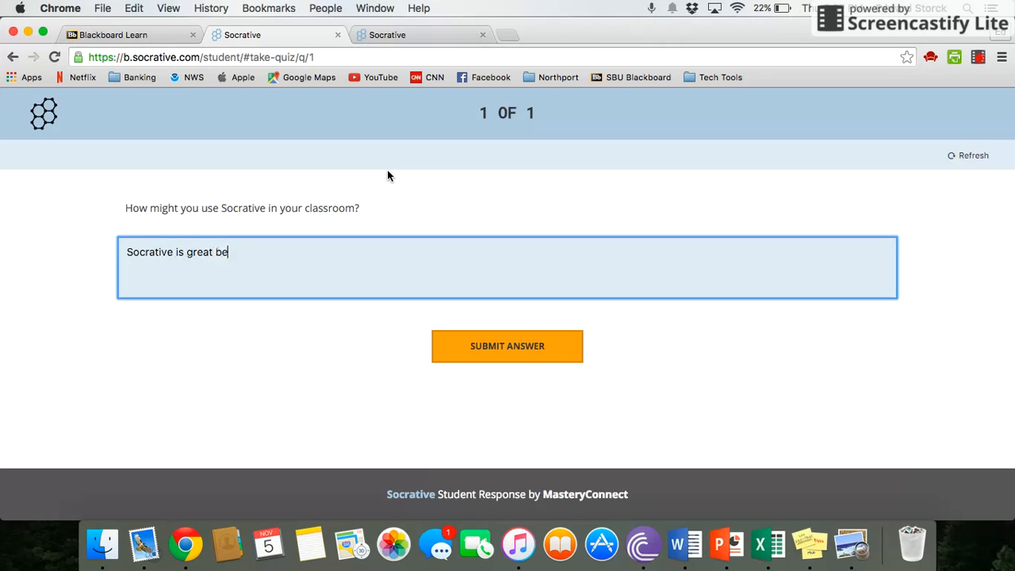
text(cause it allows students to )
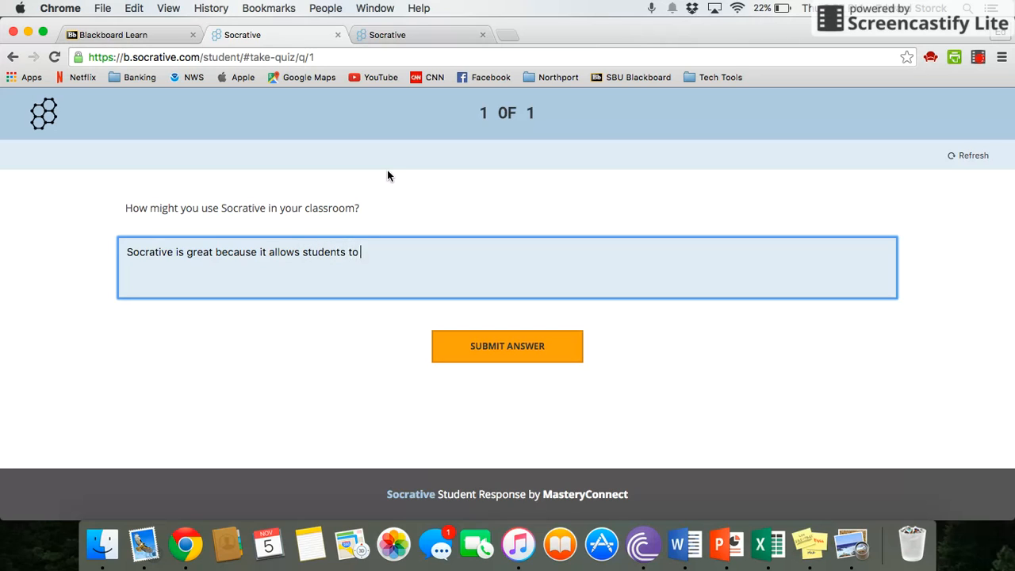
text(be accountable!)
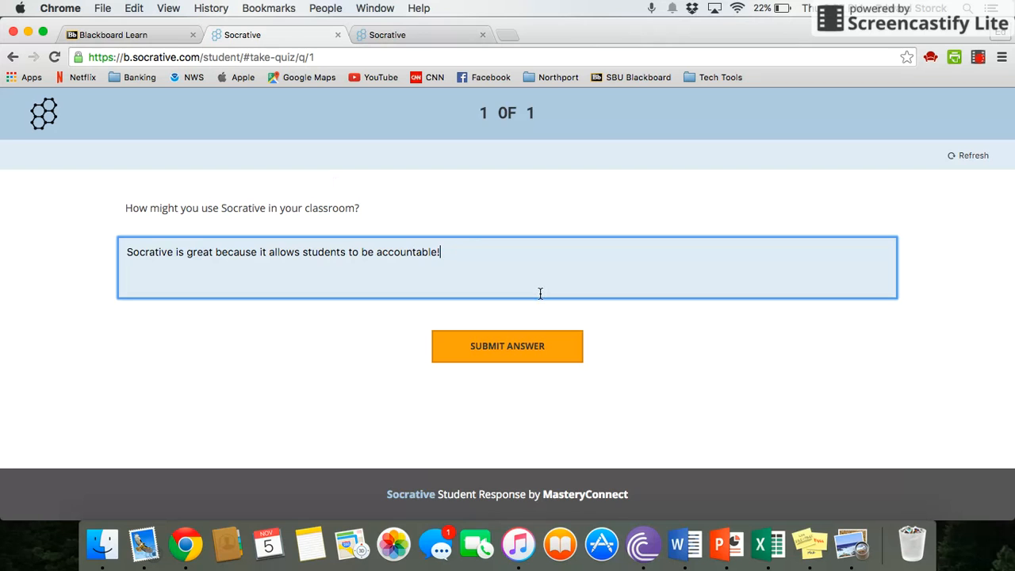
click(502, 350)
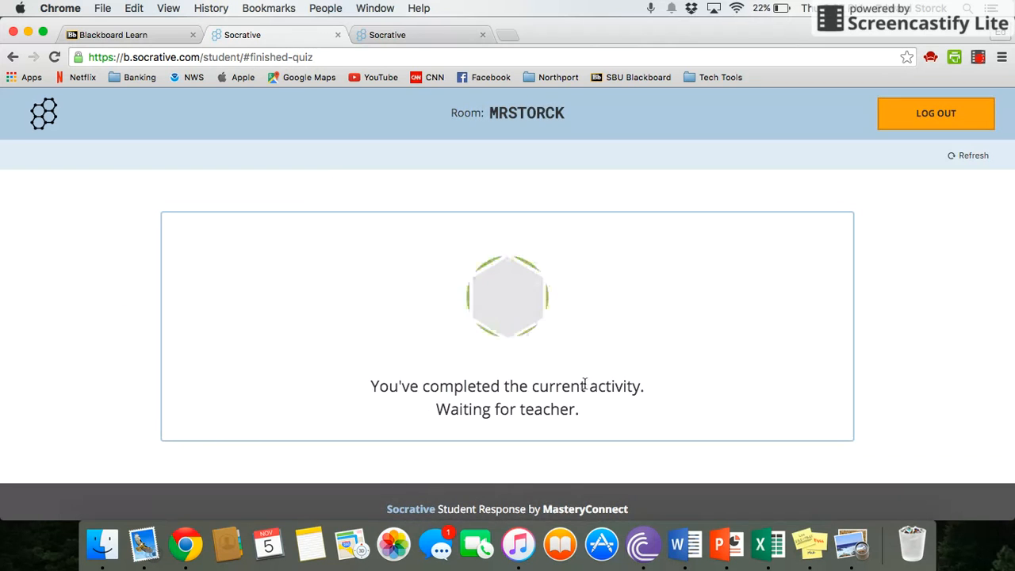
Step: On the teacher's live results, reveal the responder's name on the answer, then hide it
click(424, 37)
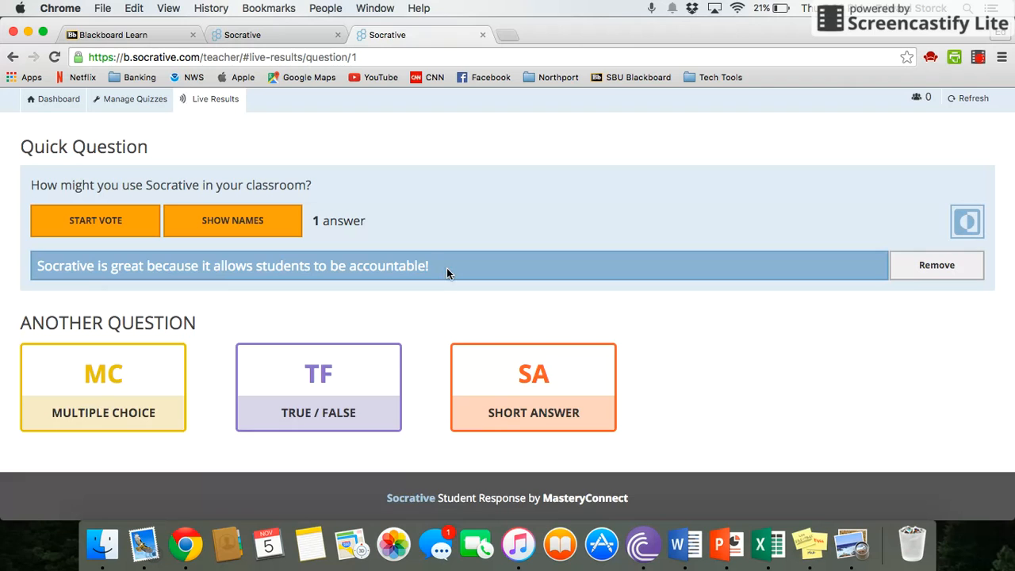
click(255, 228)
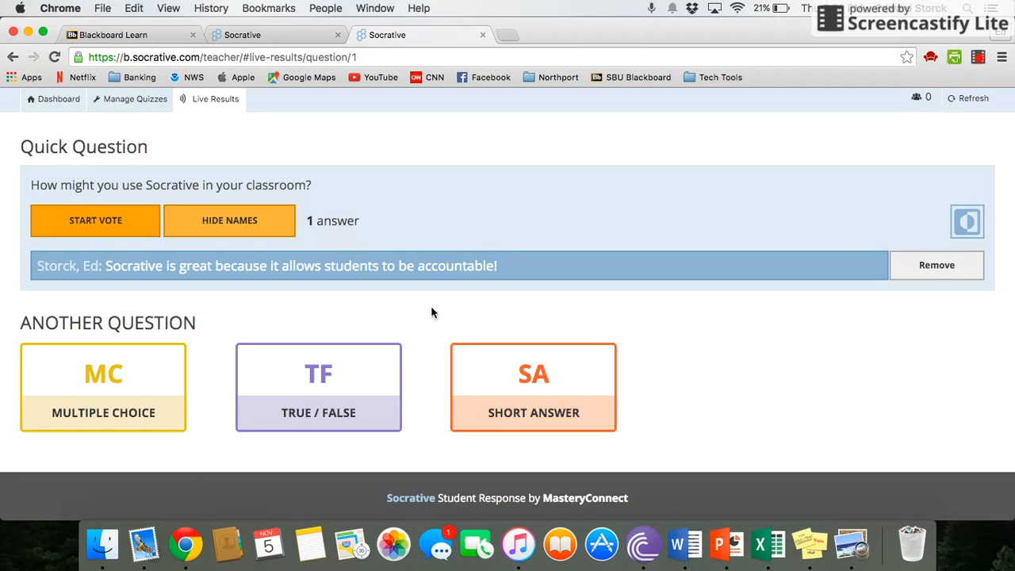
click(272, 226)
scroll(716, 224, up, 2)
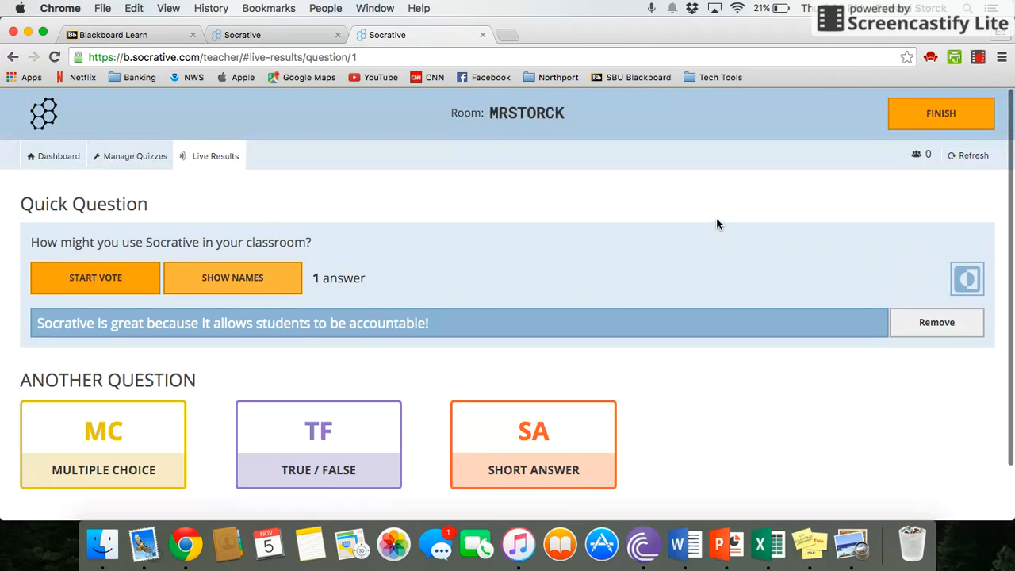
Step: Finish the quick question and e-mail the Whole Class Excel report
click(932, 116)
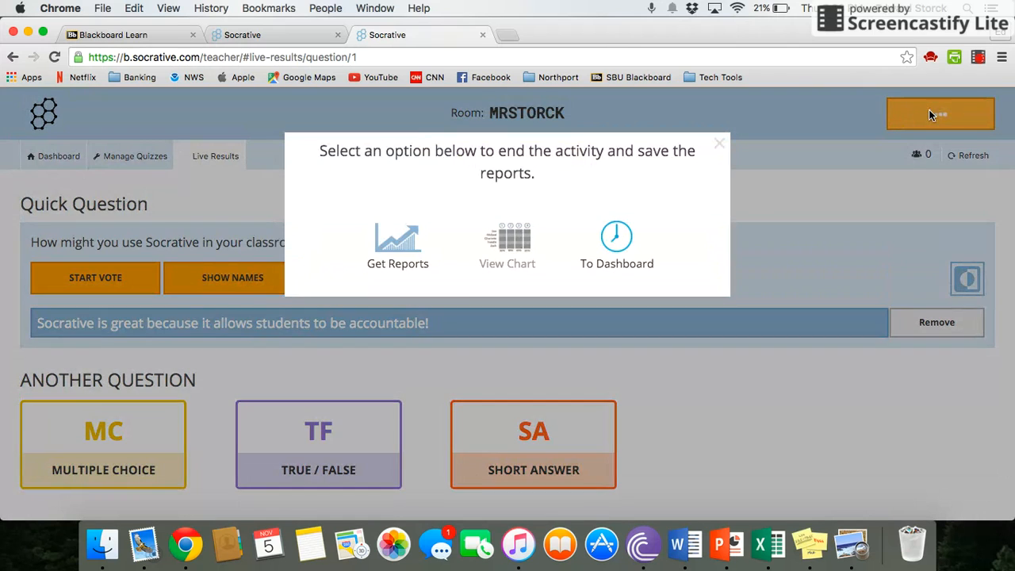
click(404, 244)
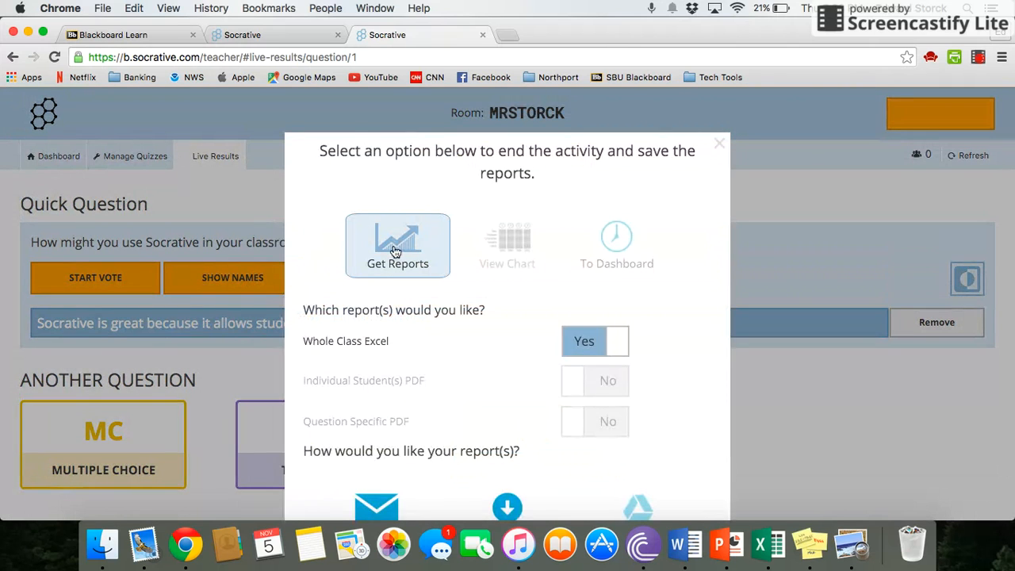
scroll(461, 249, down, 2)
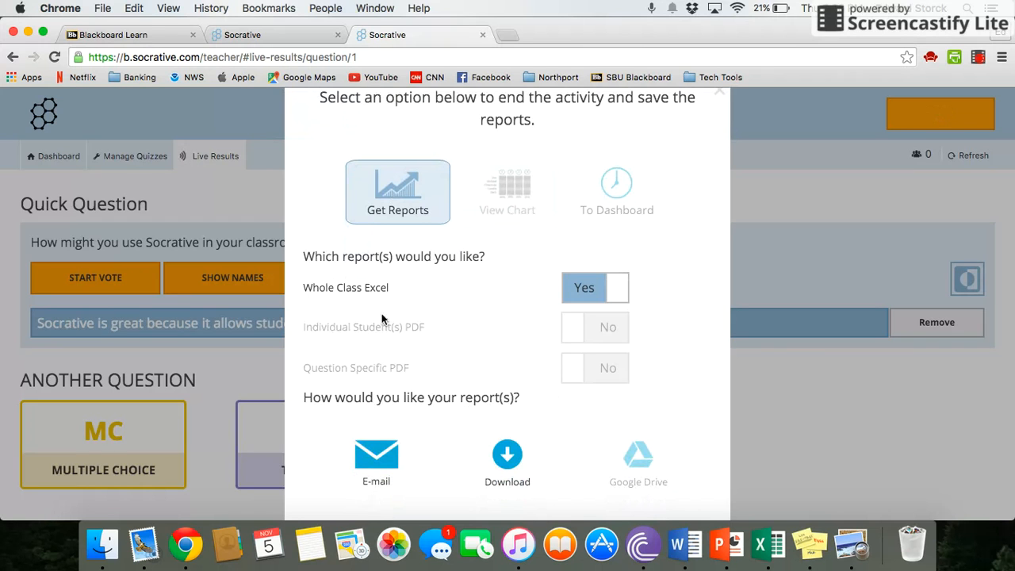
scroll(389, 316, down, 2)
click(389, 422)
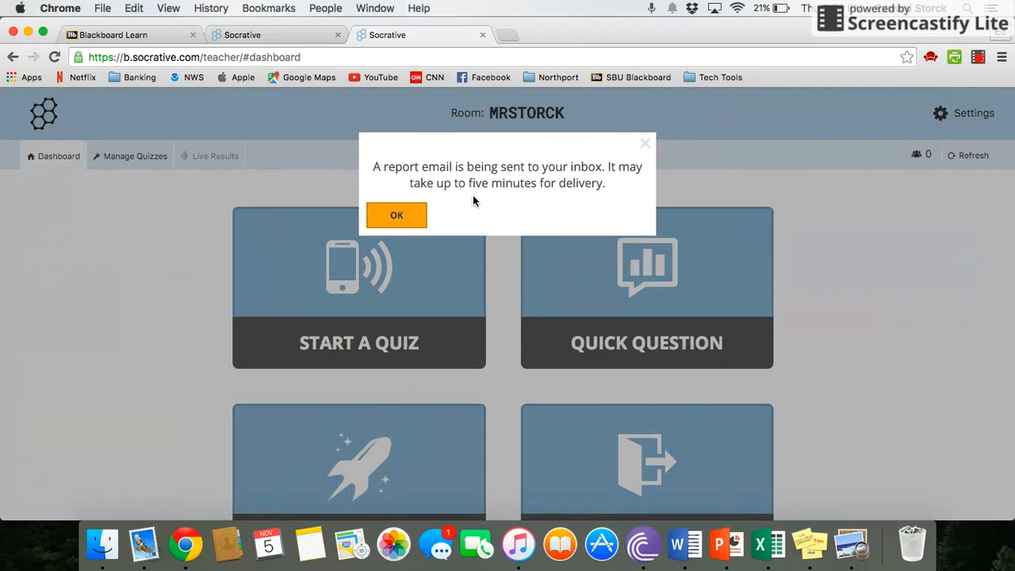
click(398, 217)
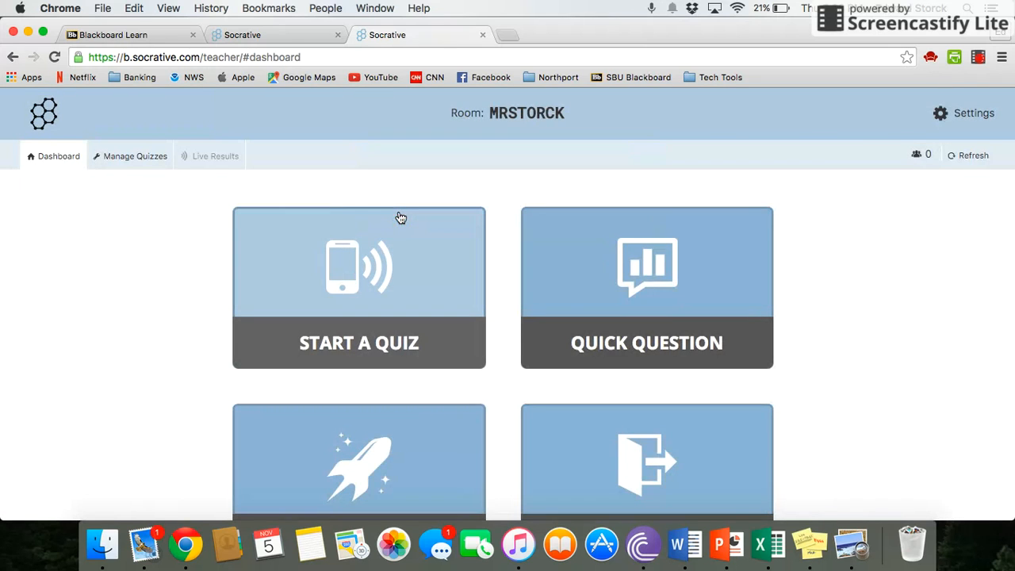